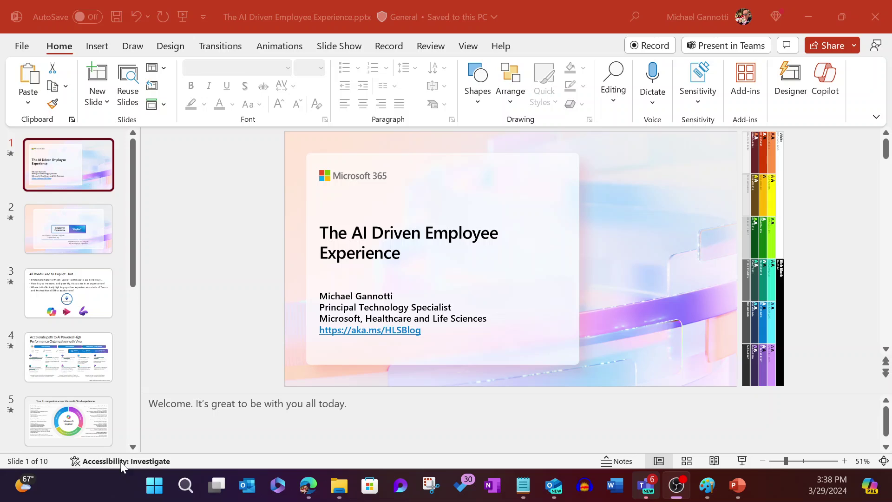
Review slides 5, 4 and 3, then jump to the final Thank You slide 10.
click(69, 420)
click(69, 421)
click(61, 296)
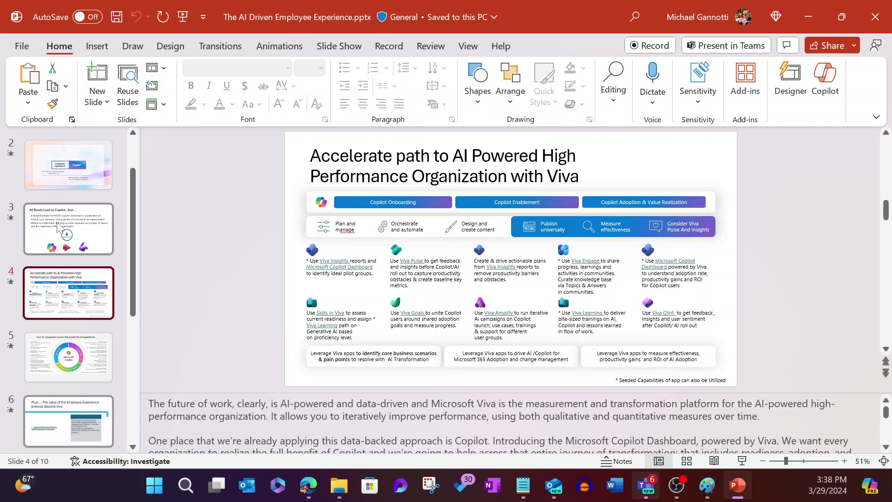
click(69, 228)
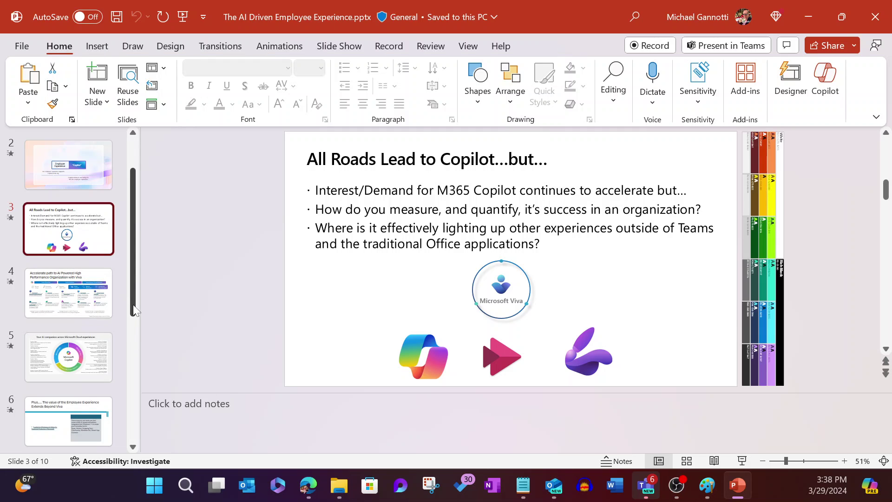
drag(131, 321, 150, 447)
click(65, 447)
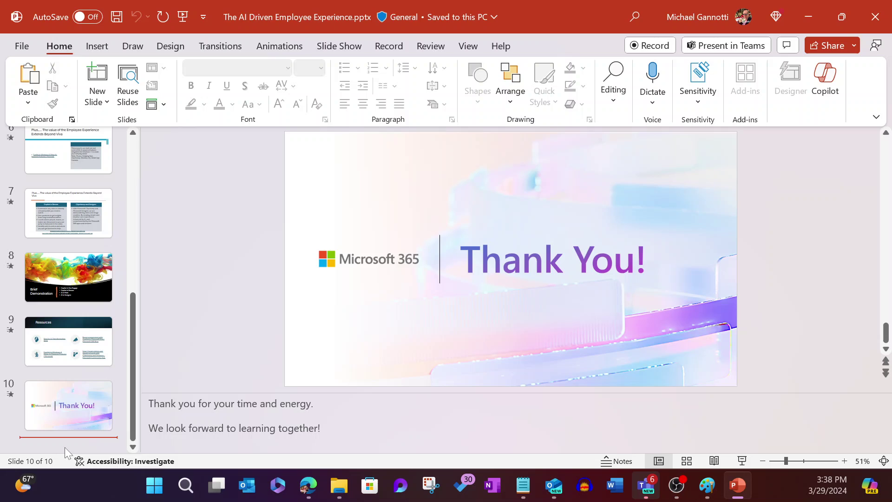
Add a Blank layout slide 11 after the Thank You slide and open Copilot.
click(96, 97)
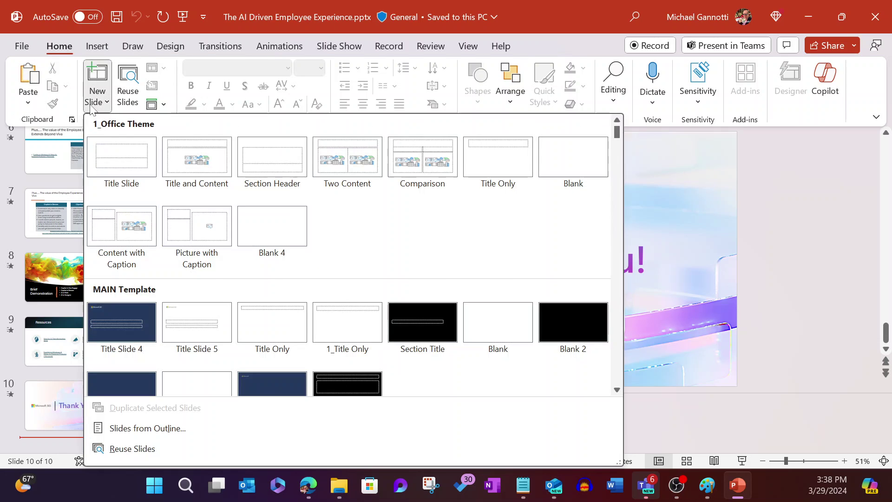
click(278, 231)
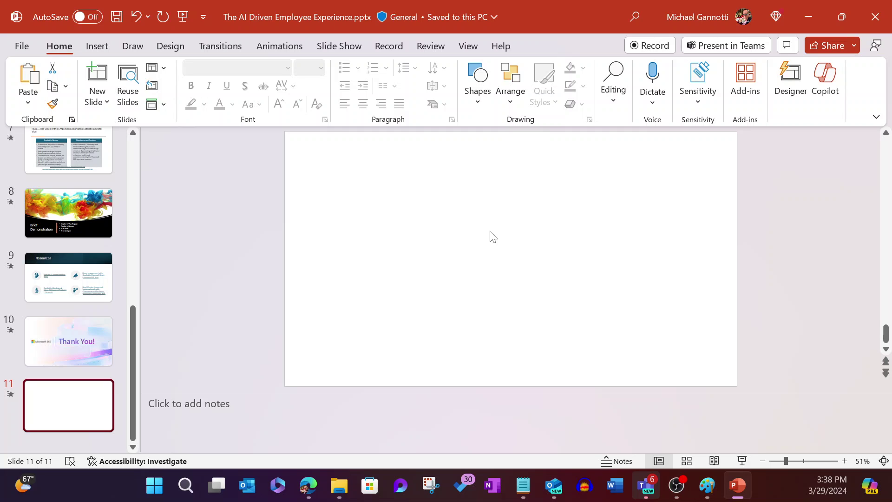
click(825, 80)
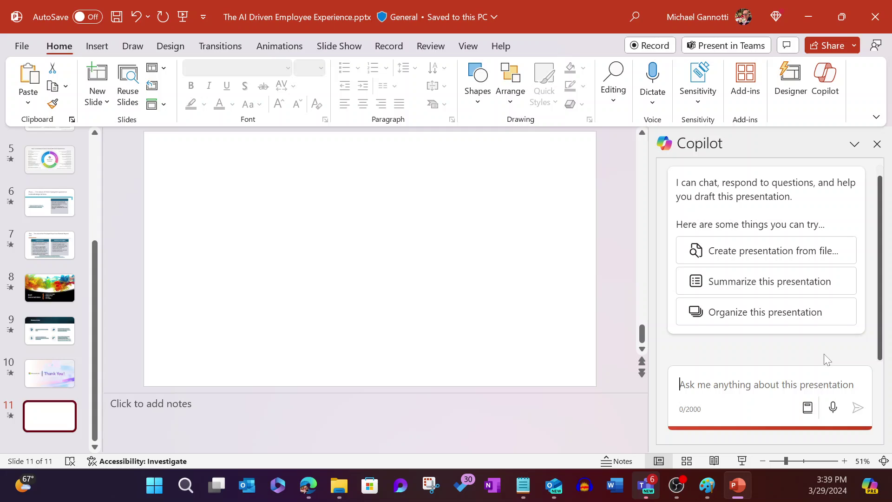
Have Copilot 'add an image of a cat to the slide' on slide 11, then add blank slide 12.
text(add an)
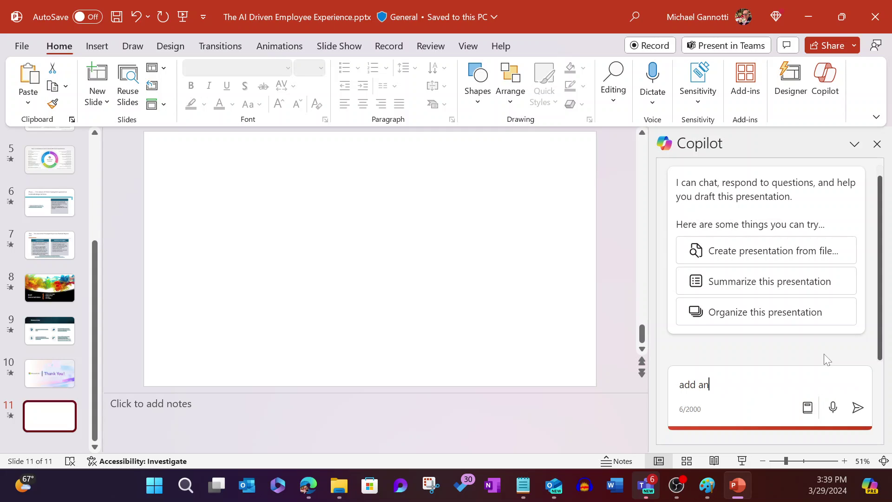
text( image of a cat t)
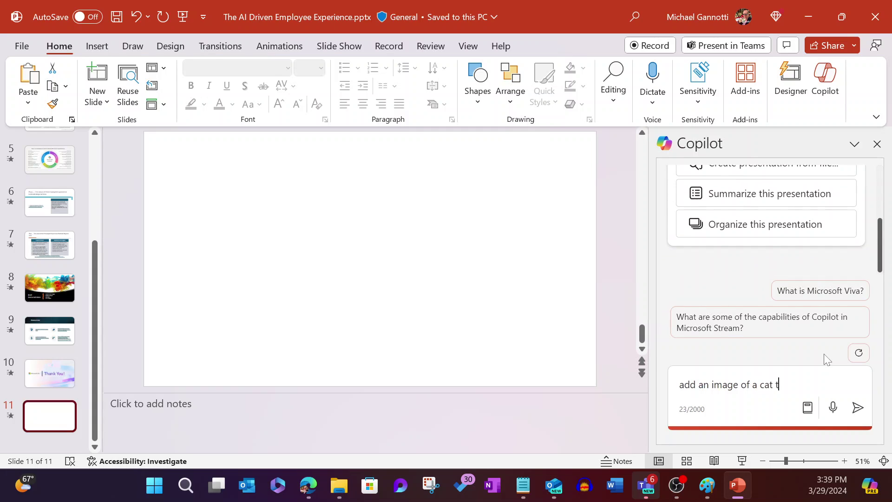
text(o the slide)
click(858, 408)
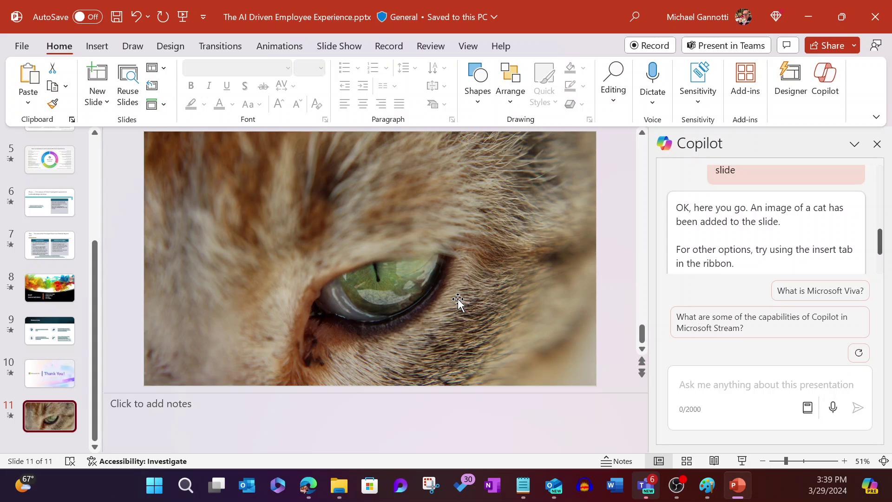
click(55, 436)
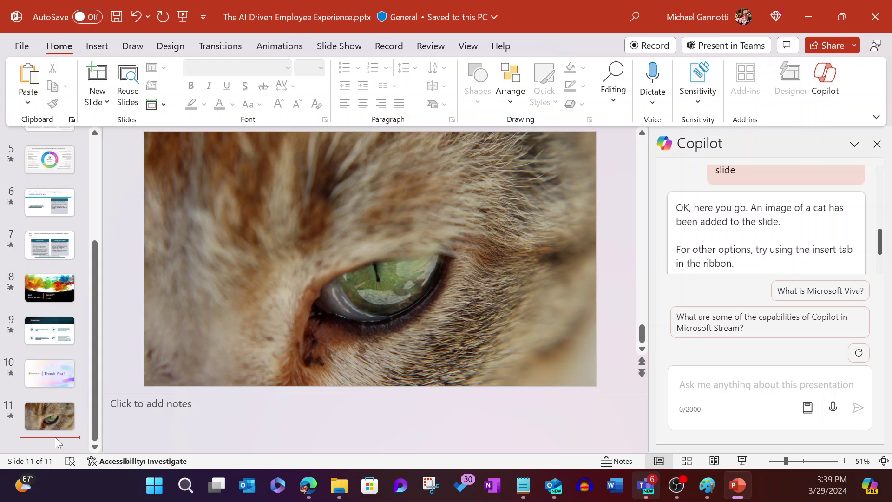
click(97, 99)
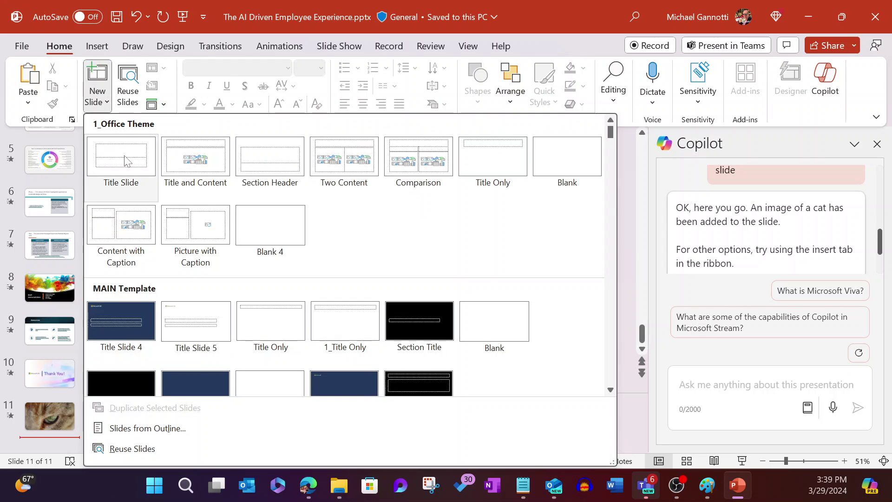
click(267, 224)
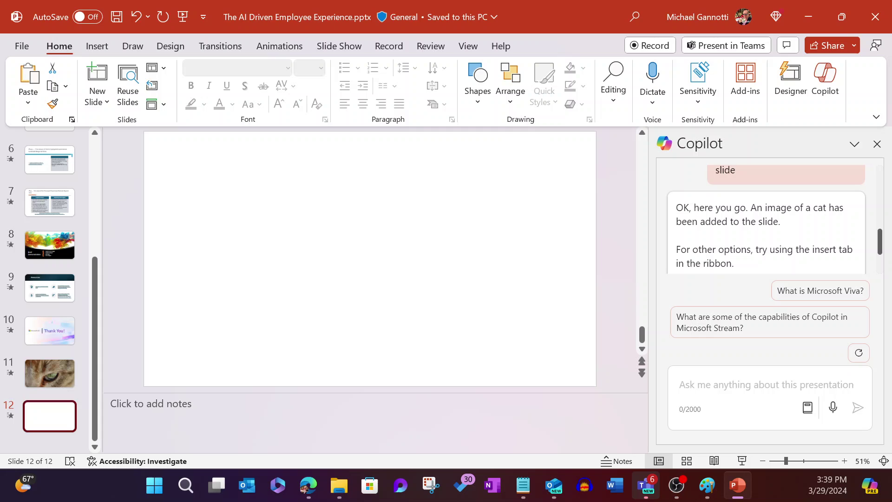
Switch to Edge on the Healthcare and Life Sciences Blog and open its Copilot chat.
click(307, 486)
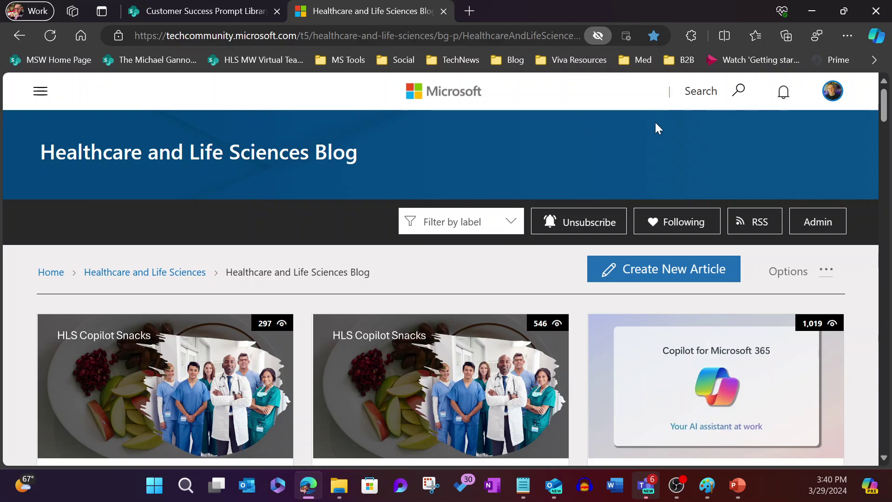
click(875, 42)
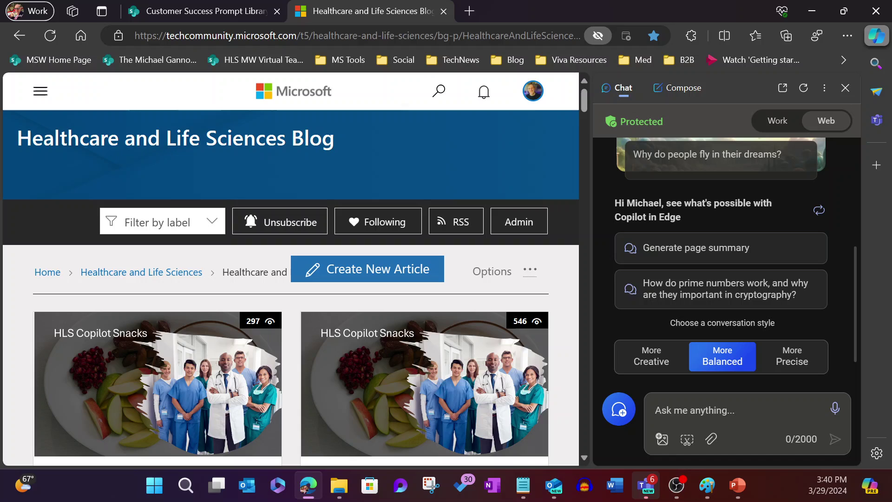
Prompt Edge Copilot with 'Create a picture of a cat in a windowsill' and view the four results.
text(Cr)
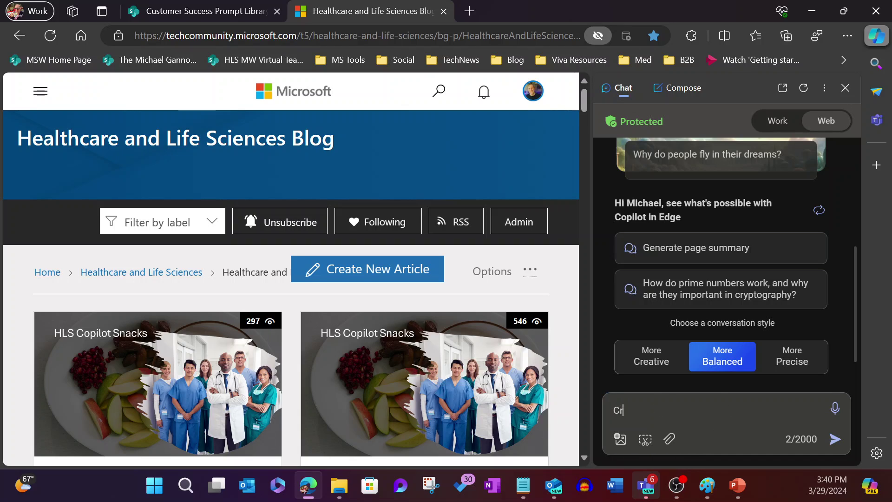
text(eate a p)
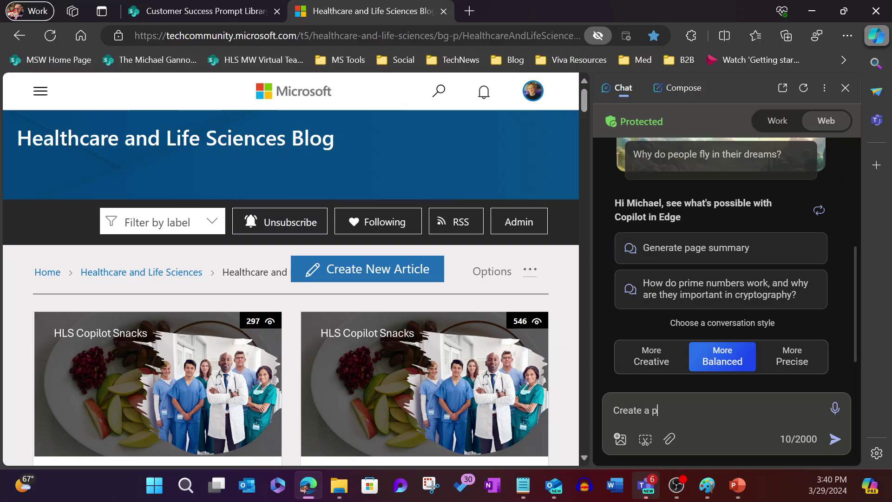
text(icture )
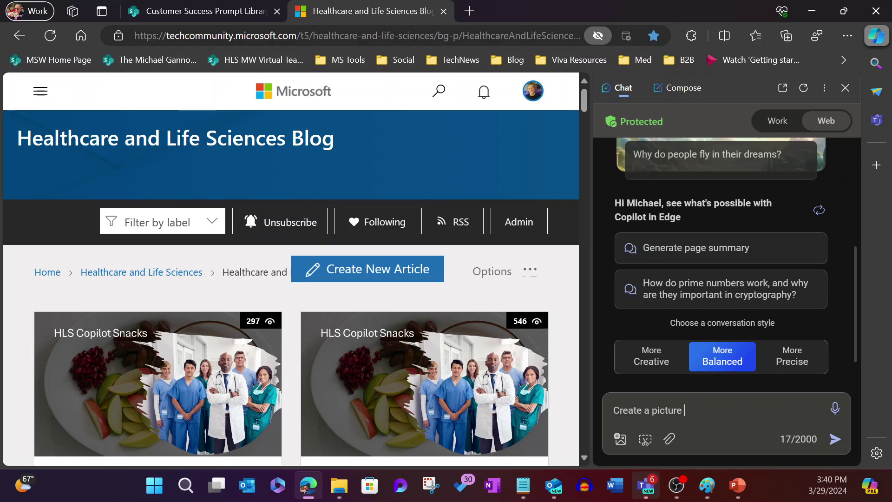
text(of a cat)
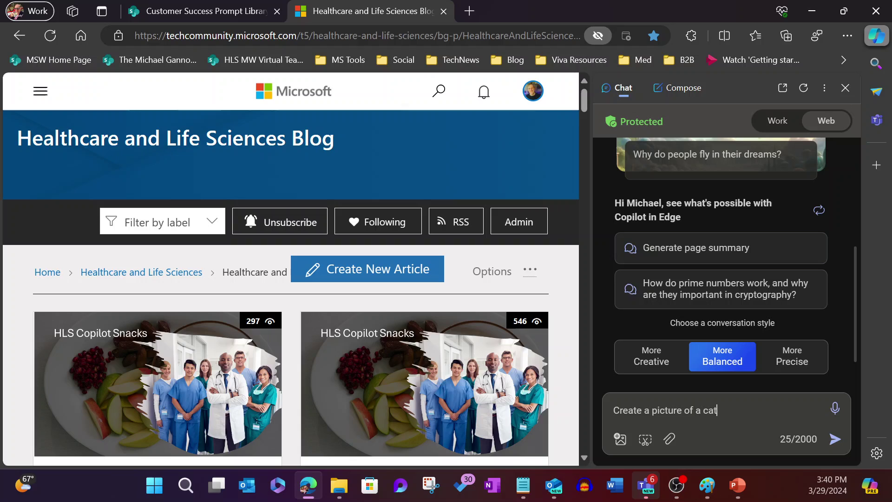
text( in a )
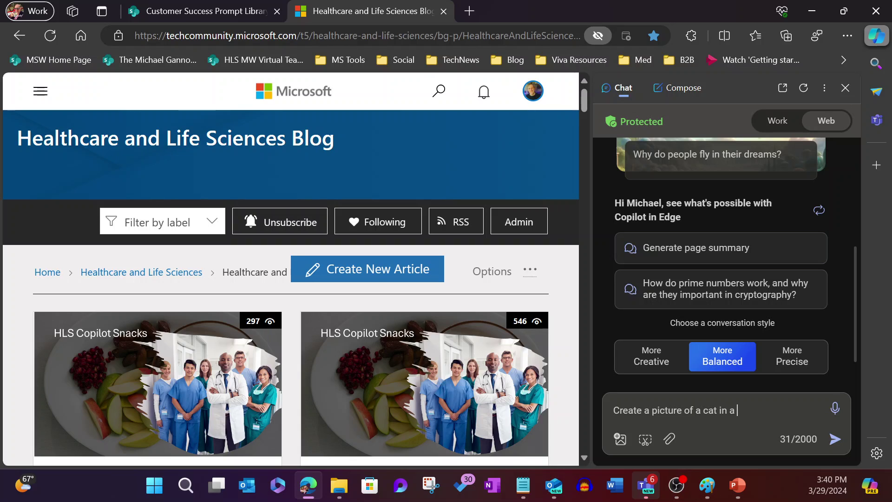
text(window)
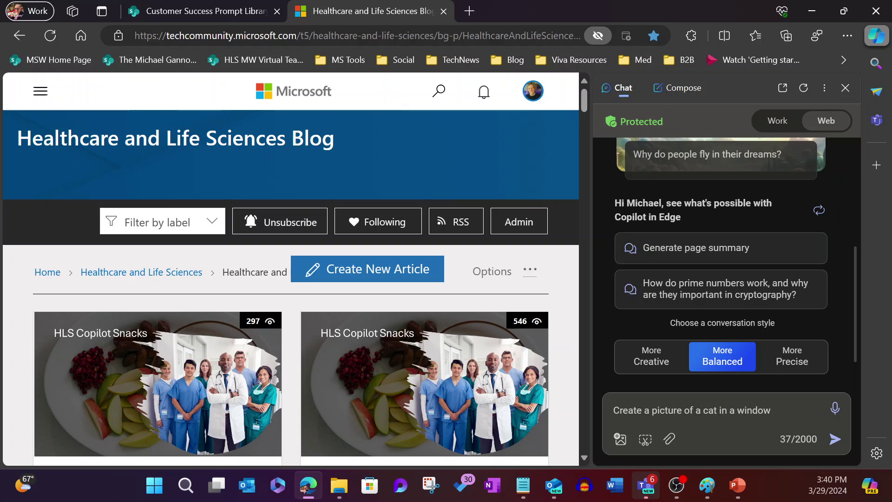
key(BackSpace)
text(so)
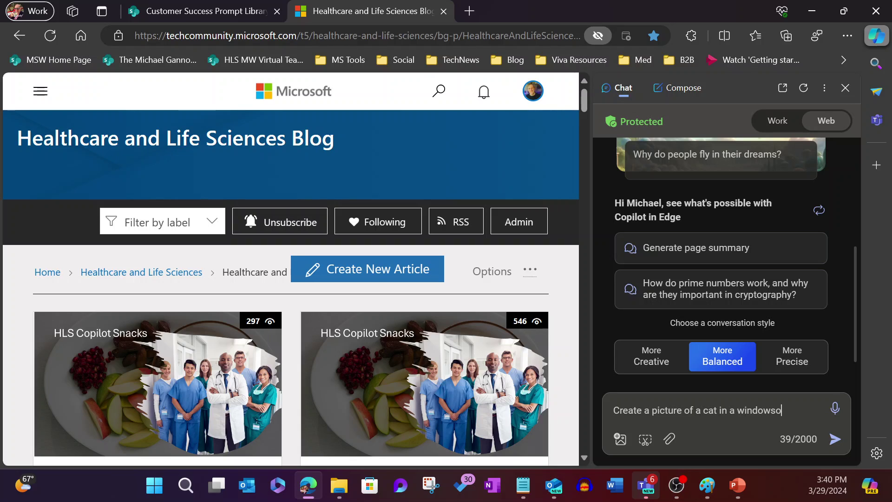
key(BackSpace)
text(ill)
key(Return)
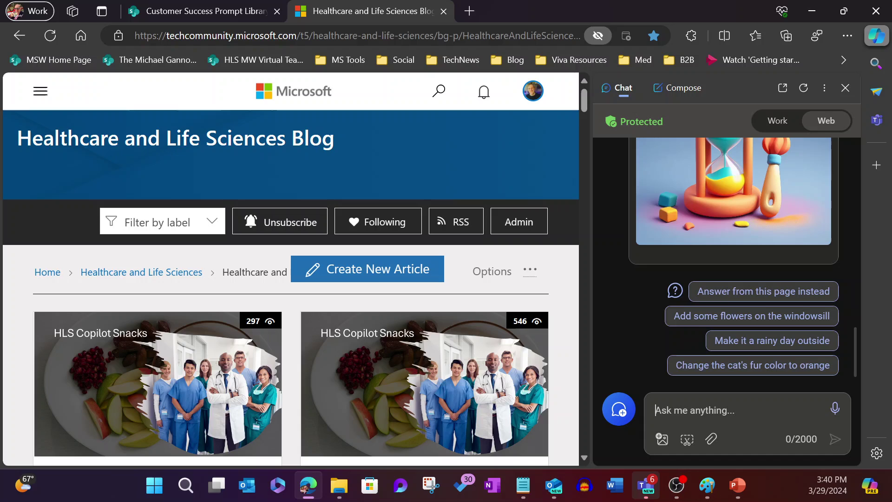
scroll(771, 374, up, 2)
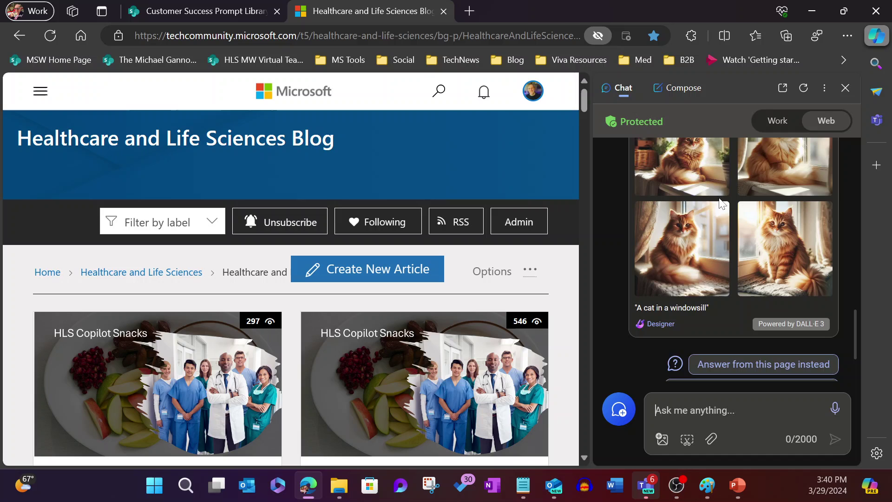
scroll(702, 218, up, 2)
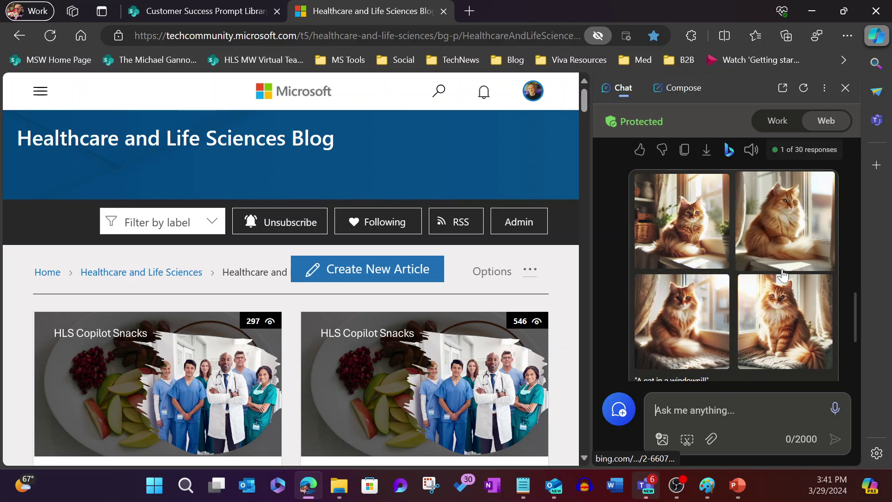
Open the top-right windowsill cat image full size and copy it.
click(789, 231)
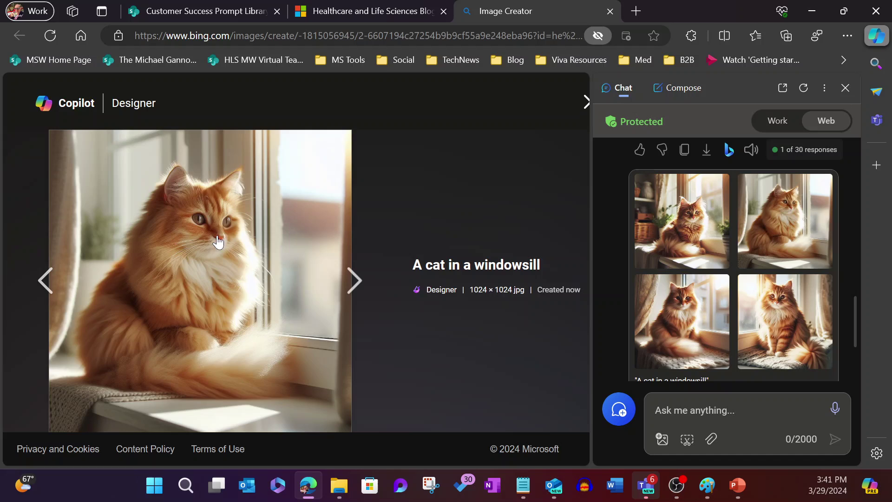
right_click(188, 298)
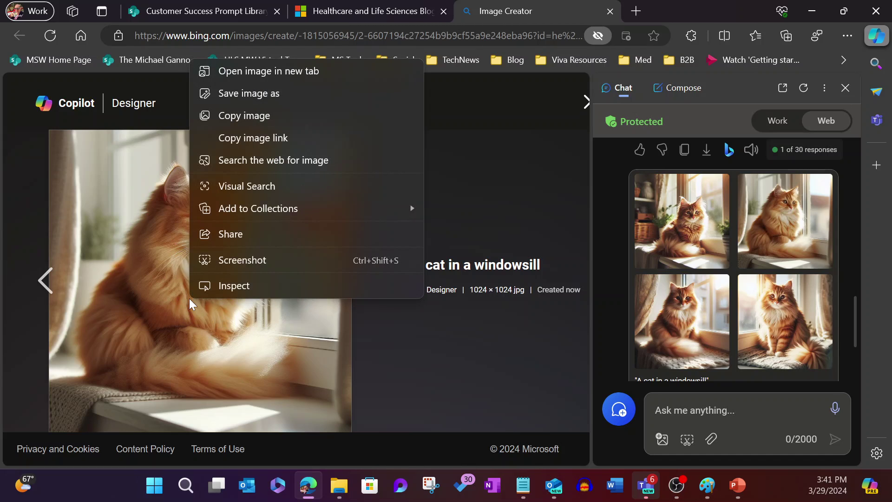
click(267, 117)
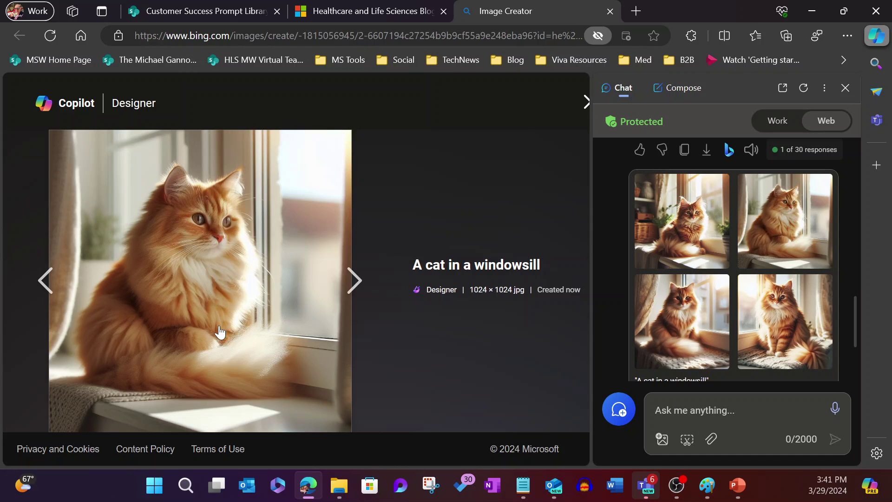
Paste the cat image as a picture on slide 12 and apply the first Designer layout.
click(734, 488)
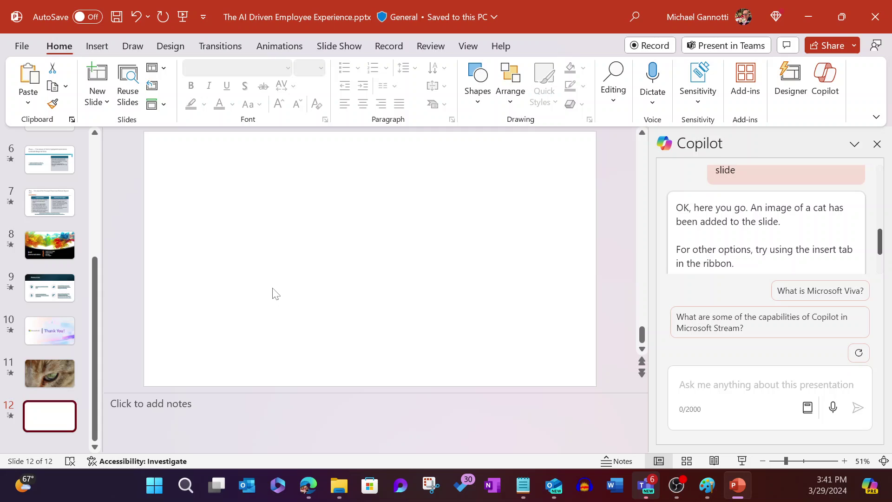
right_click(355, 242)
click(431, 294)
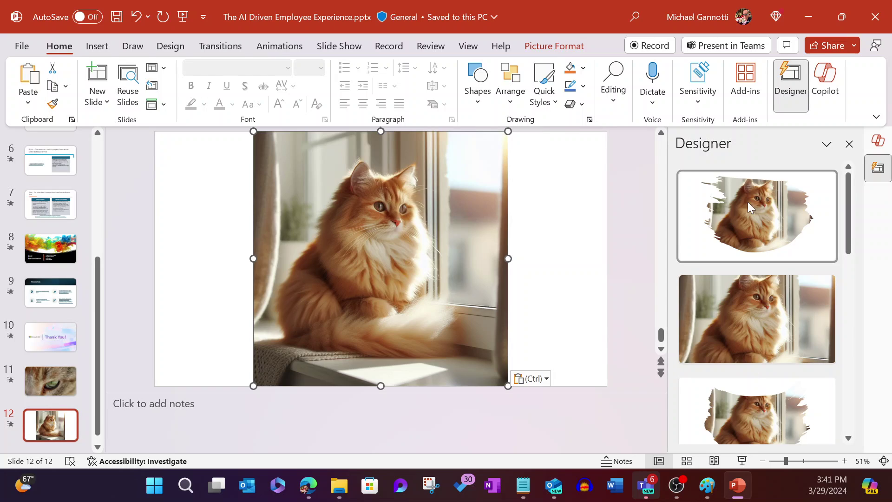
click(726, 240)
scroll(821, 315, down, 1)
click(576, 376)
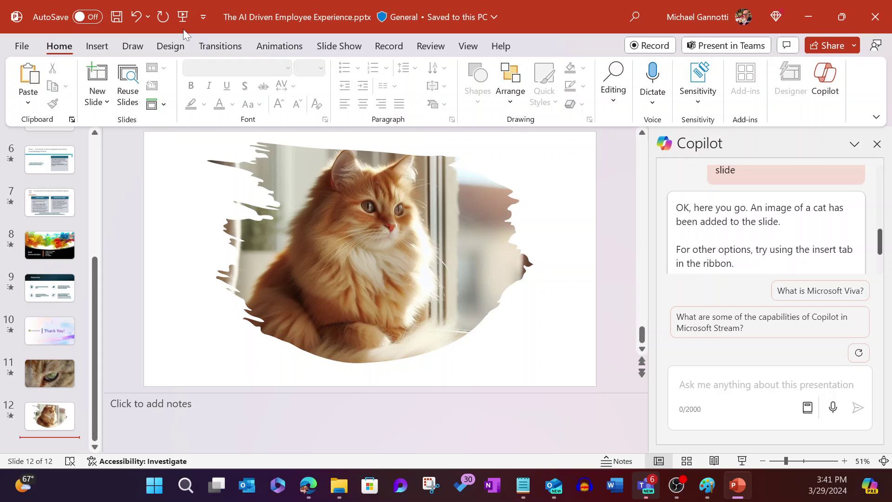
Add a Blank layout slide 13, then bring the blank Paint canvas to the front.
click(104, 102)
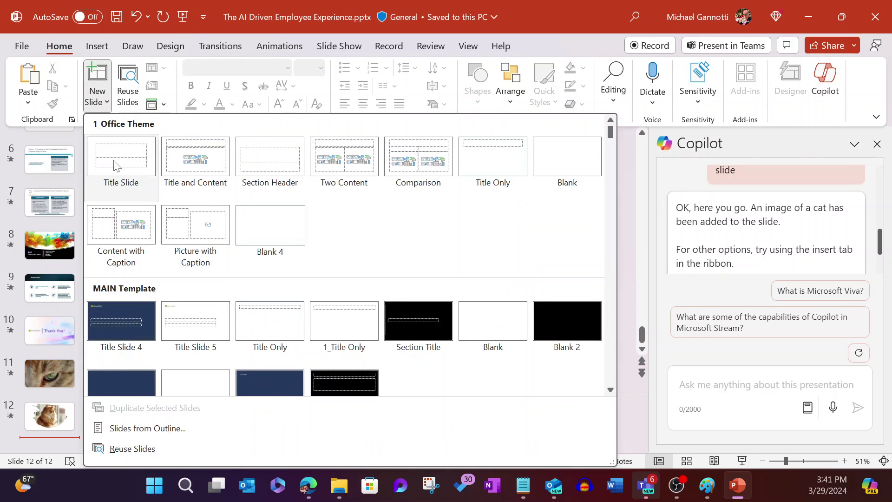
click(270, 225)
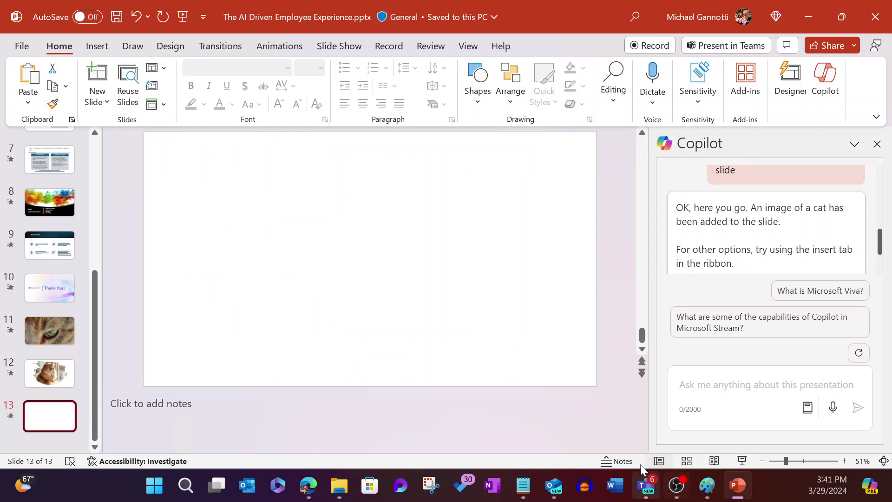
click(706, 485)
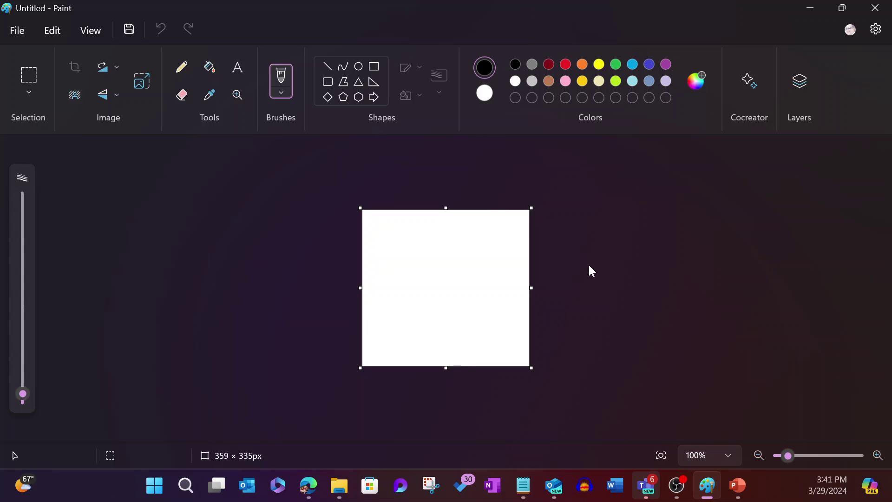
Generate Cocreator images for 'a cat in a windowsill' in the Photorealistic style.
click(748, 91)
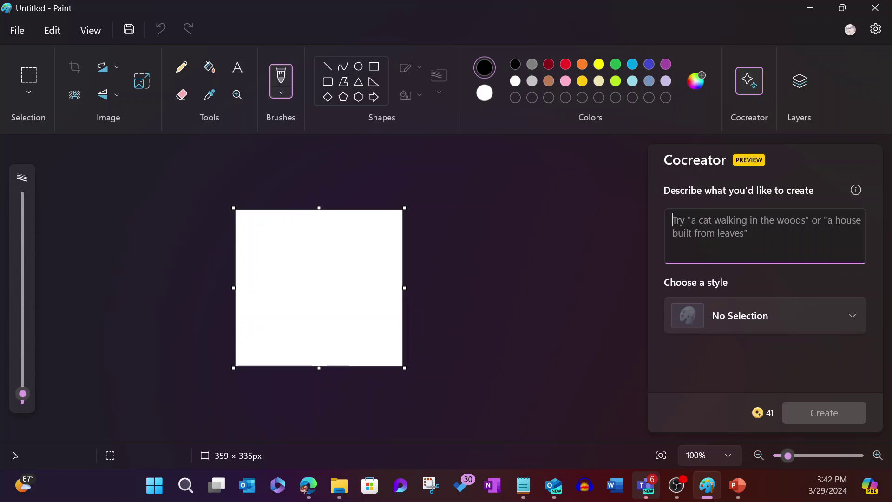
text(a )
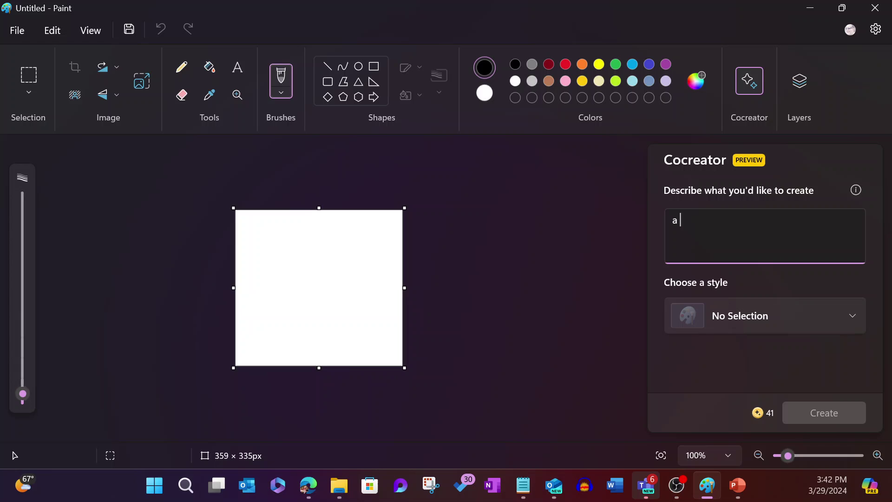
text(cat in a )
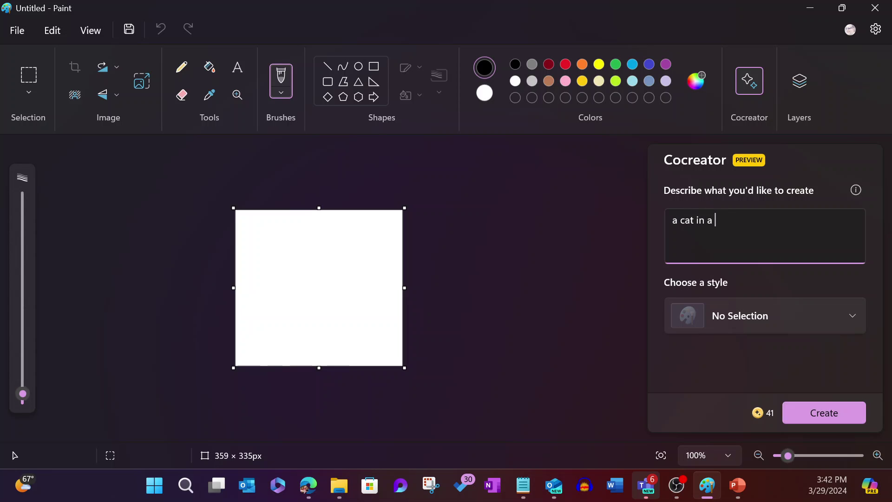
text(windowsill)
click(742, 316)
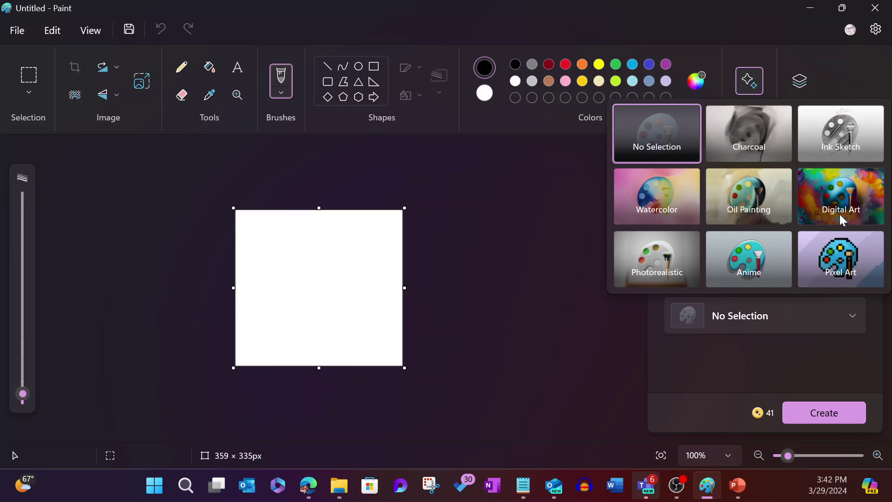
click(656, 269)
click(836, 415)
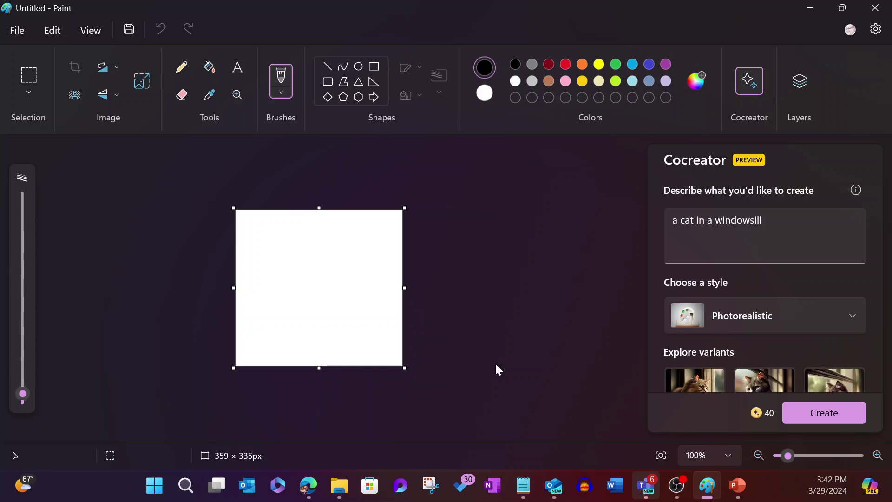
Place the third cat variant on the canvas, enlarged and shifted to fill it.
scroll(755, 321, down, 1)
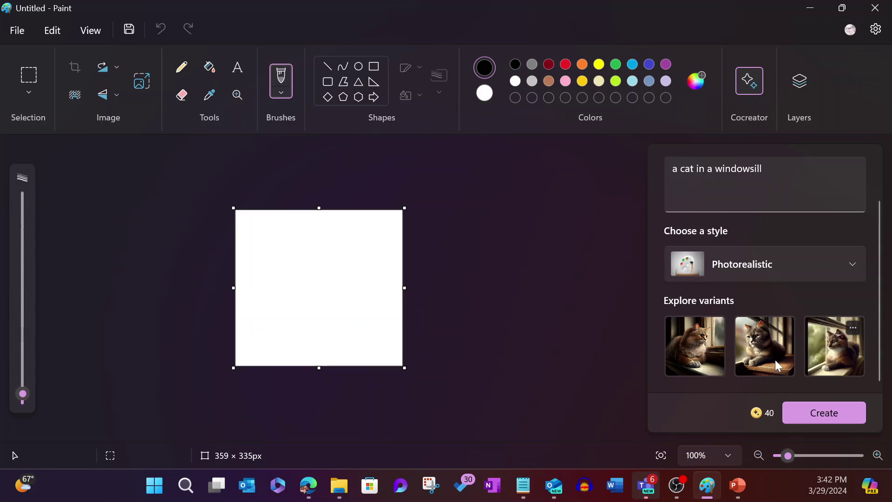
click(823, 360)
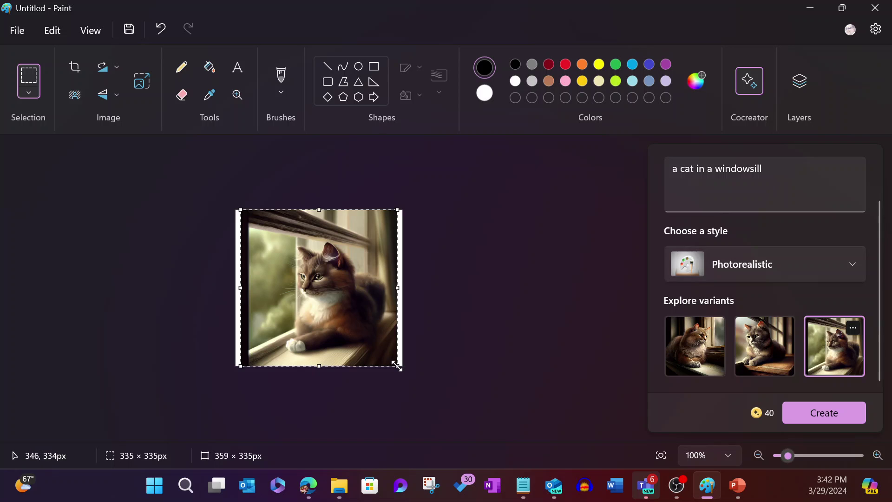
drag(397, 366, 438, 393)
drag(376, 339, 352, 321)
click(485, 352)
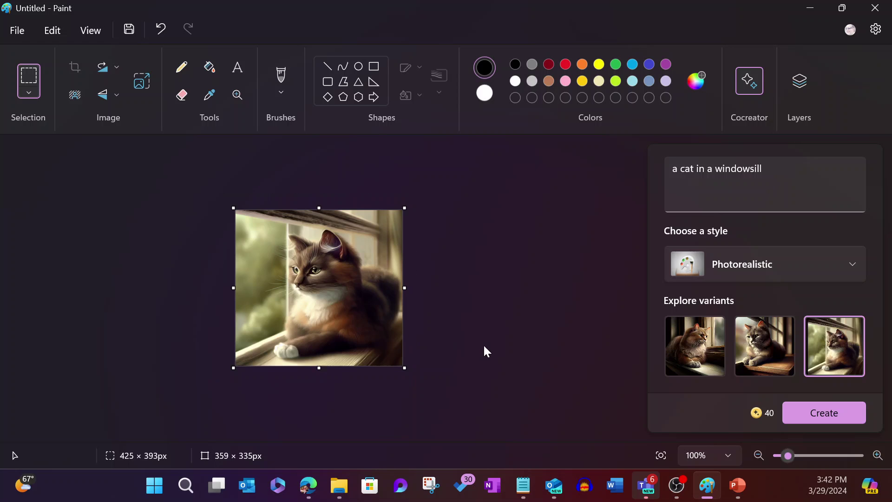
Select the entire canvas and copy the cat picture to the clipboard.
right_click(288, 295)
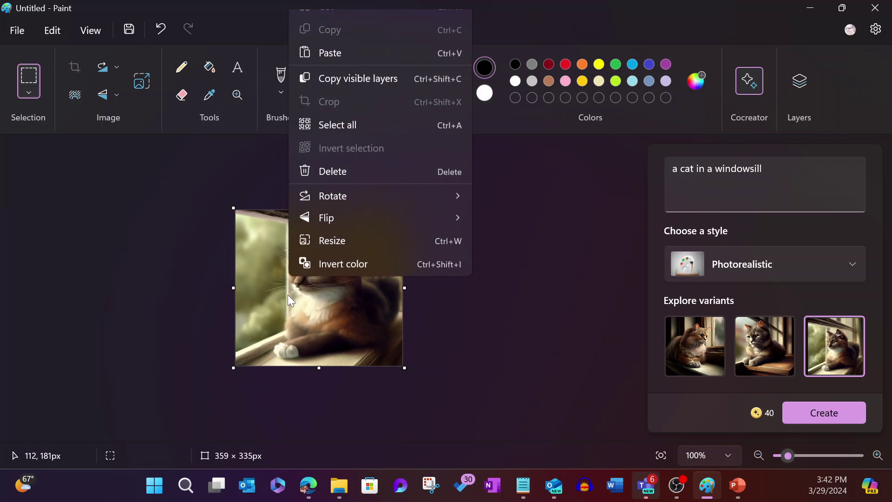
click(325, 136)
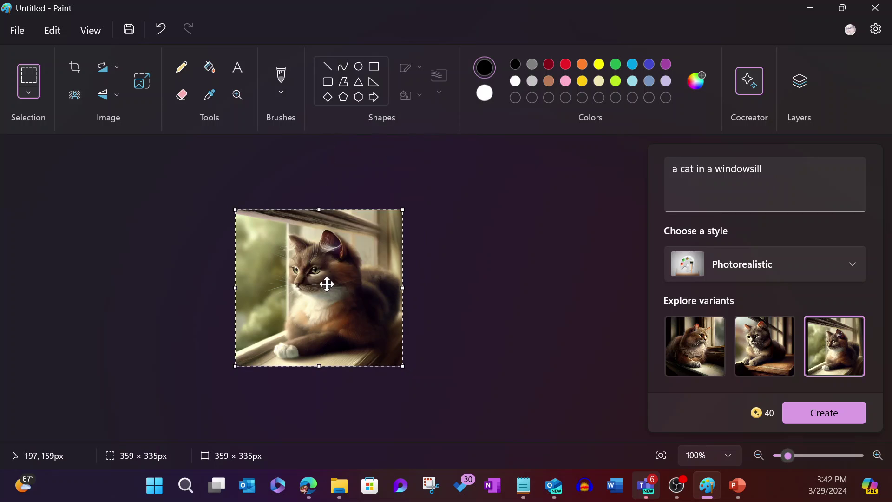
right_click(327, 283)
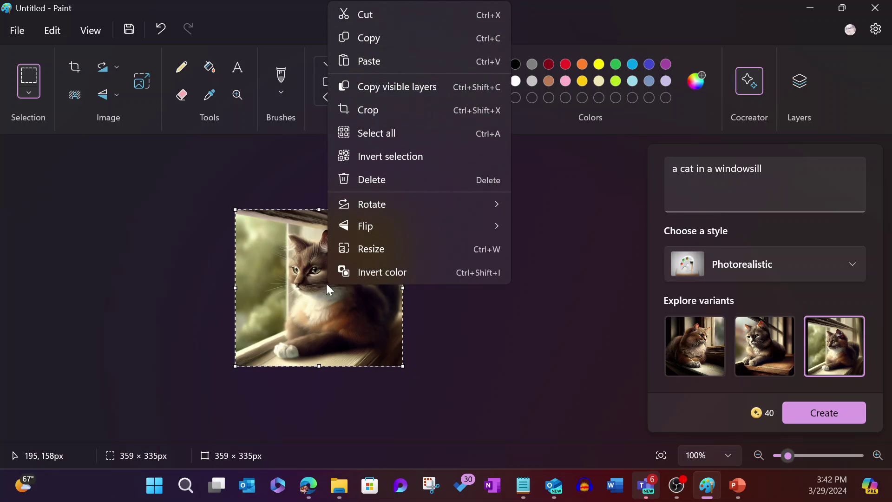
click(373, 37)
Paste the windowsill cat picture onto blank slide 13 and enlarge it to 4.32 × 4.63 inches.
click(737, 485)
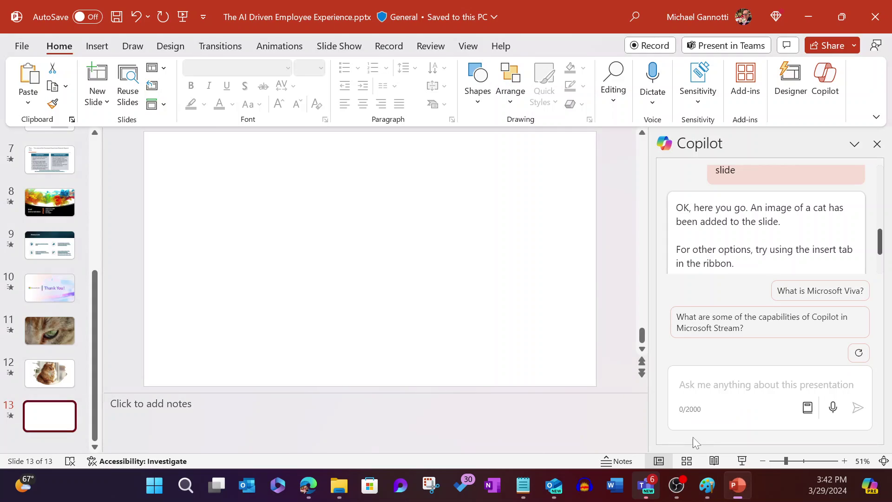
right_click(378, 261)
click(436, 309)
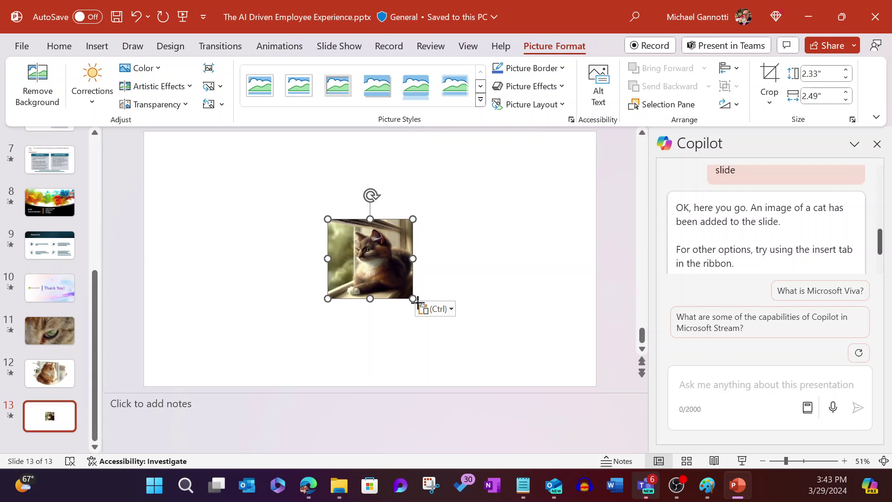
drag(413, 295, 484, 366)
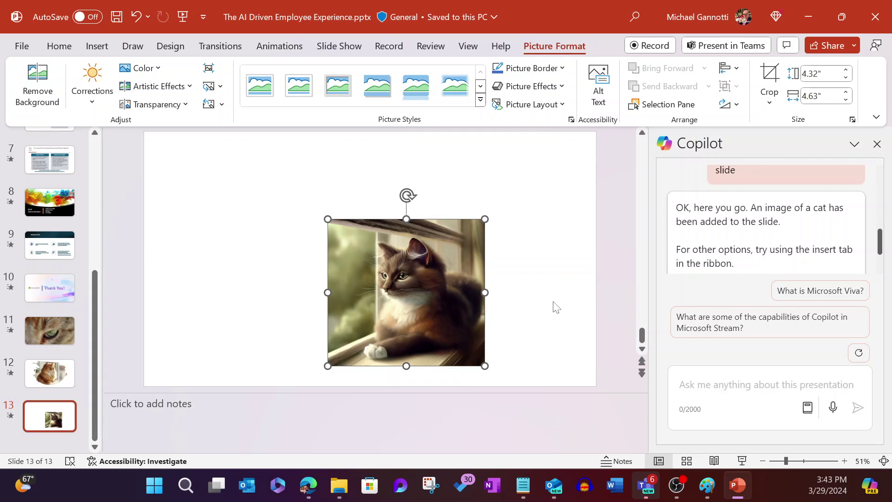
Close the Copilot pane, try Designer layout ideas for slide 13, and dismiss the empty results.
click(877, 144)
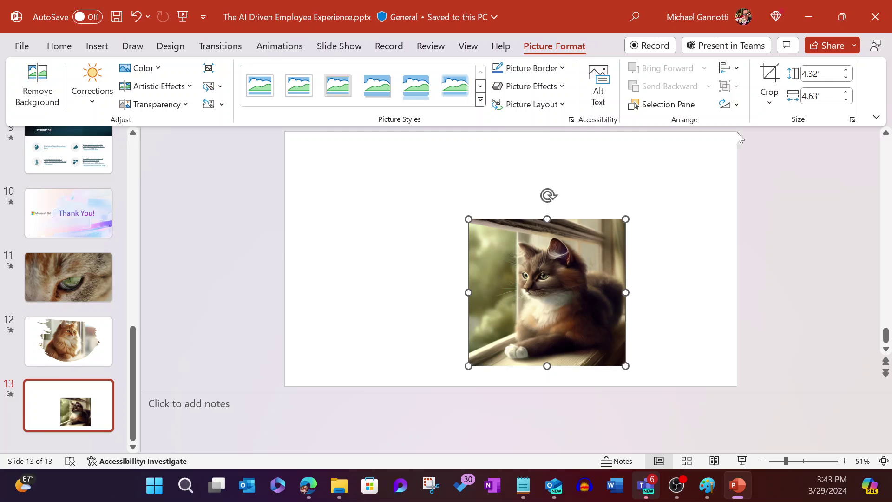
click(59, 45)
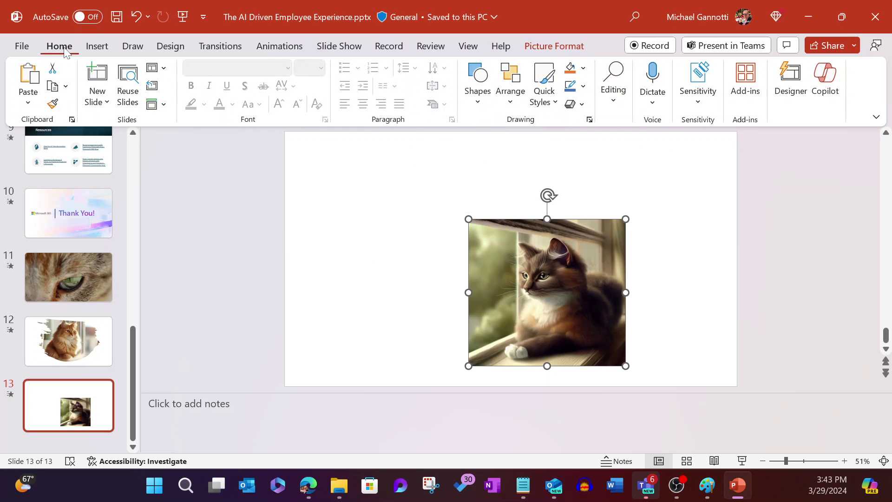
click(790, 82)
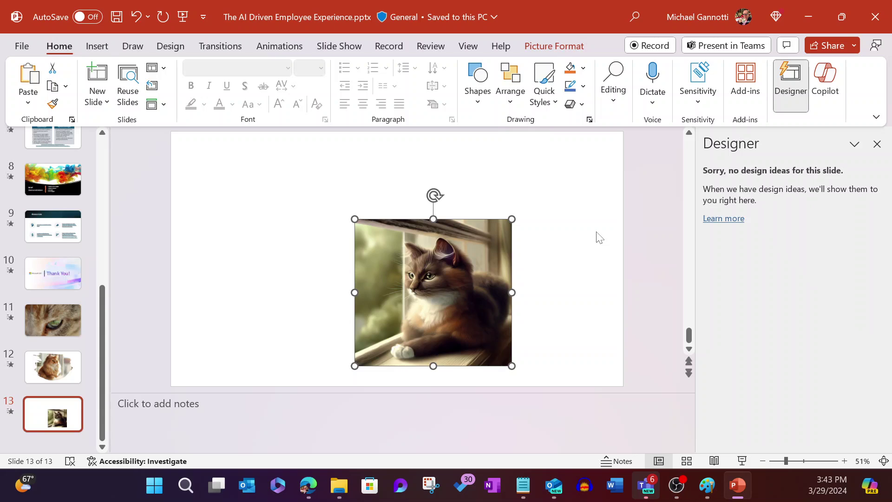
click(877, 144)
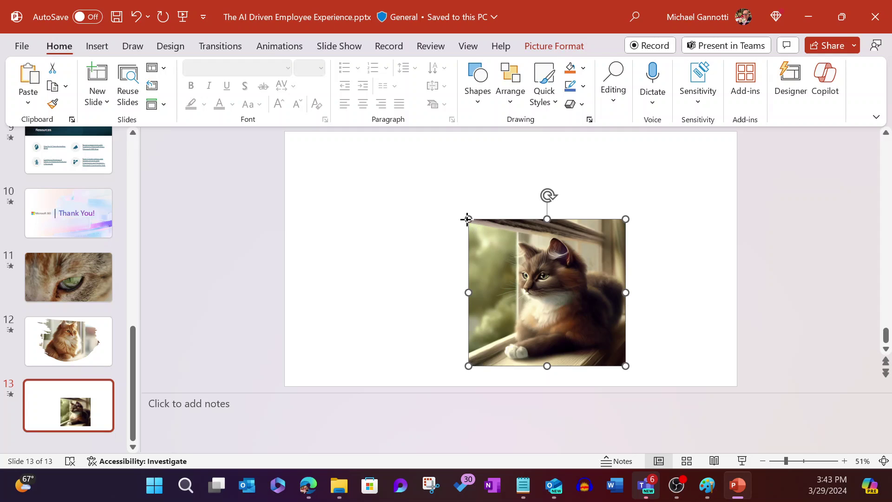
Enlarge the cat picture further and centre it, then bring up slide 11's cat-eye photo.
drag(467, 219, 410, 164)
drag(511, 262, 527, 258)
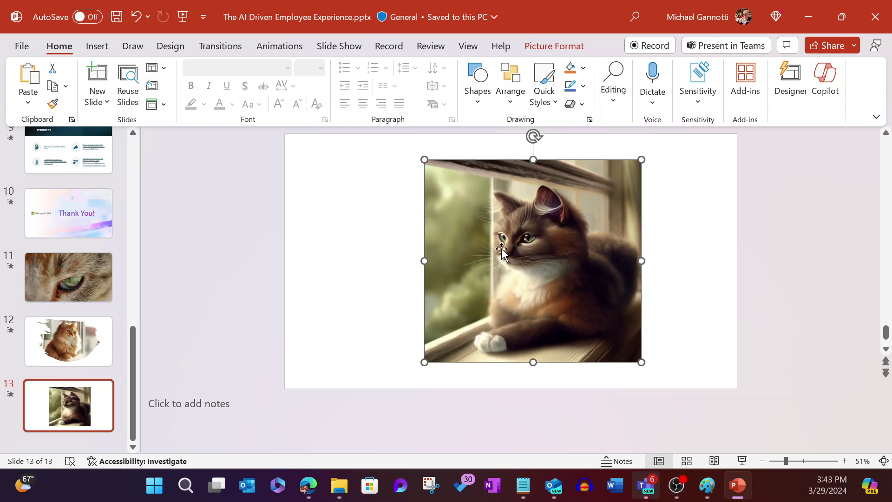
click(83, 287)
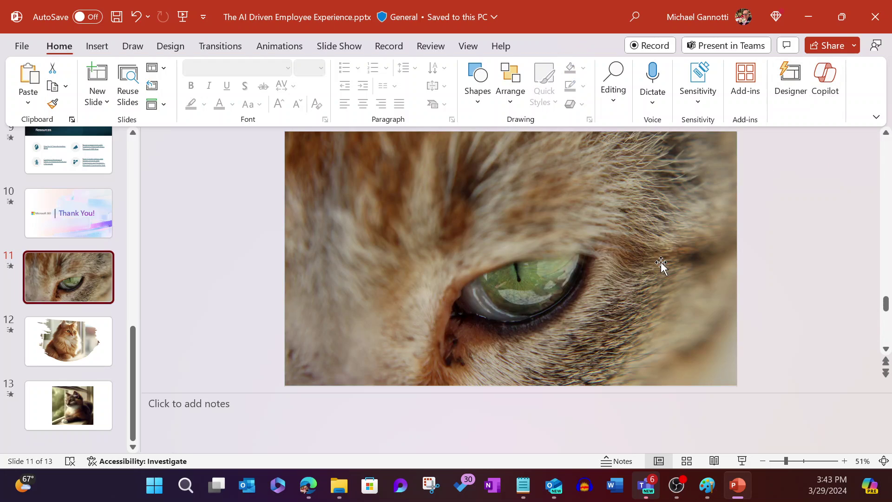
Compare the cat pictures on slides 11, 12 and 13, finishing on slide 13.
click(77, 337)
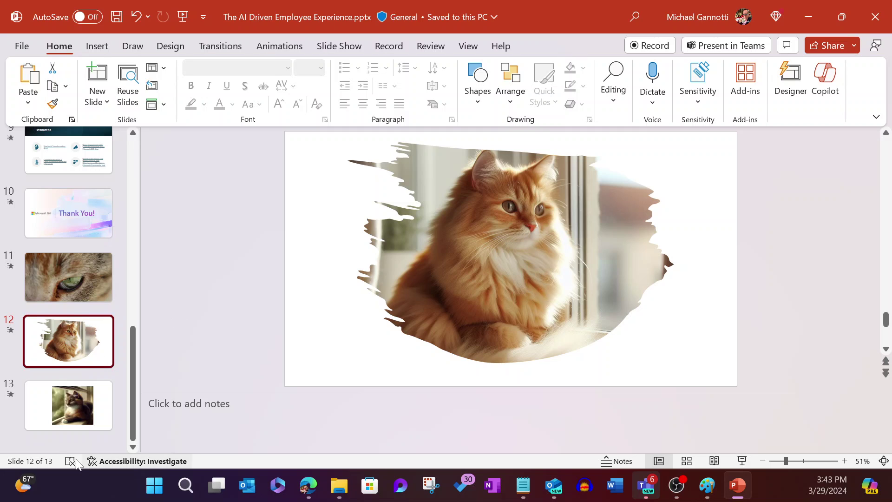
click(39, 407)
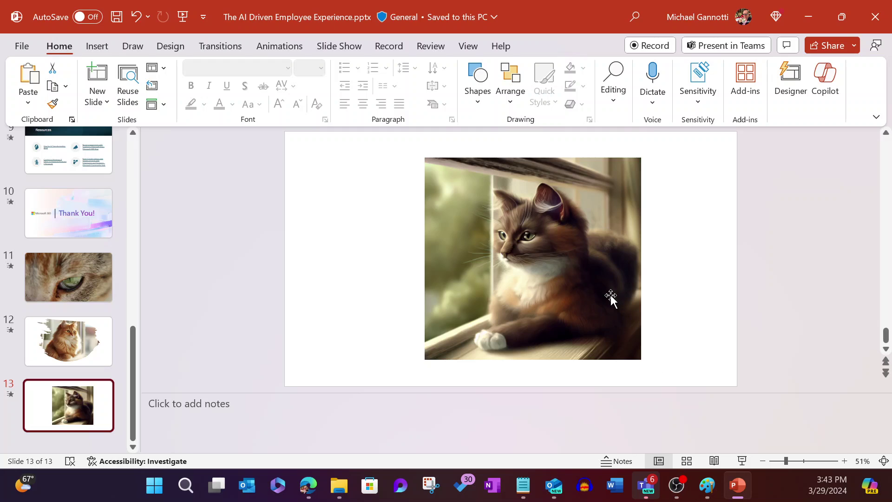
click(59, 260)
click(69, 341)
click(77, 387)
click(58, 343)
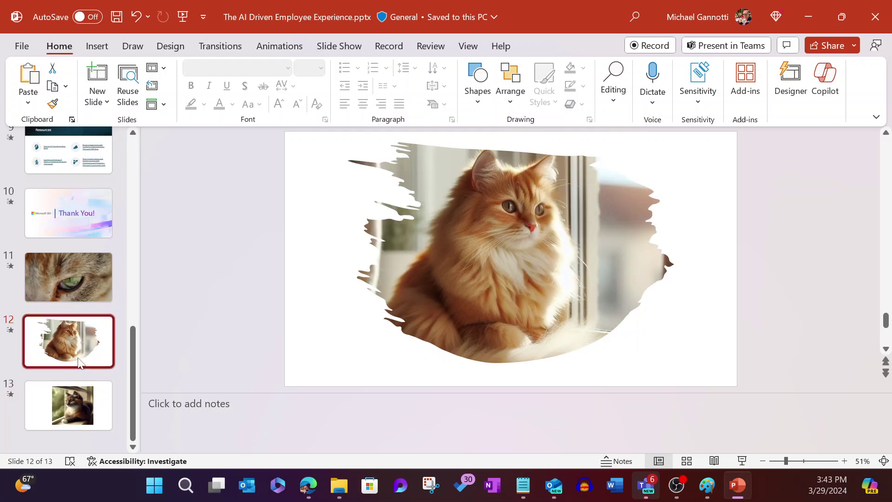
click(75, 405)
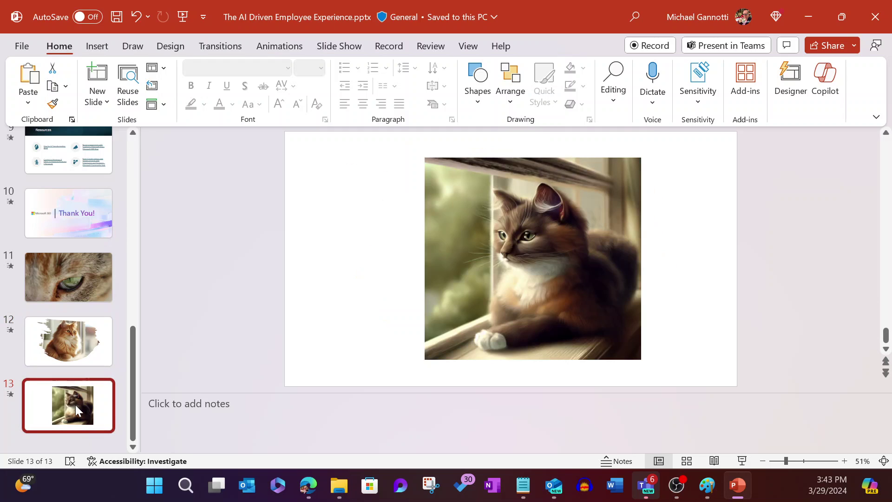